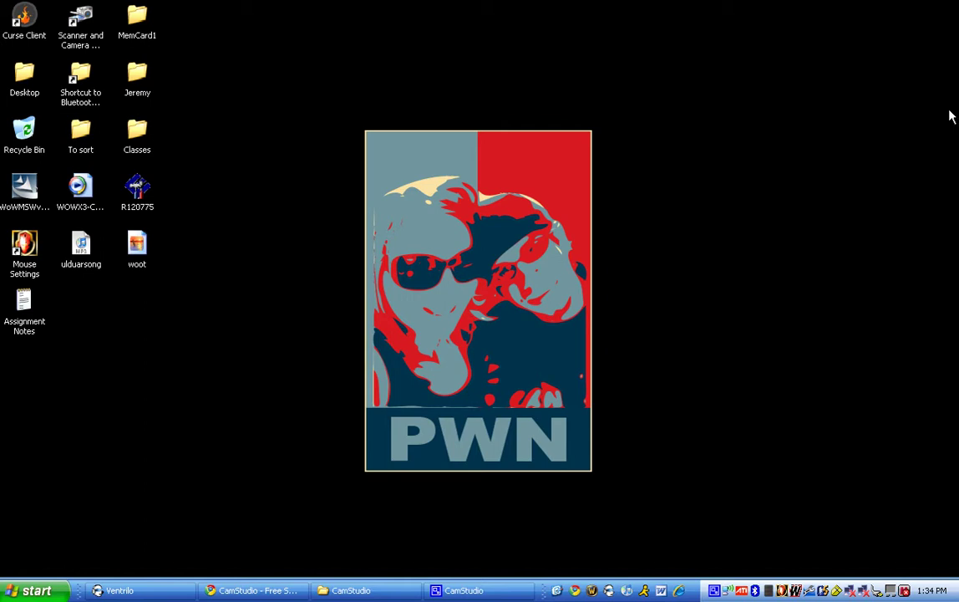
# Start Paint from the Windows accessories with a blank untitled picture.
pyautogui.click(40, 590)
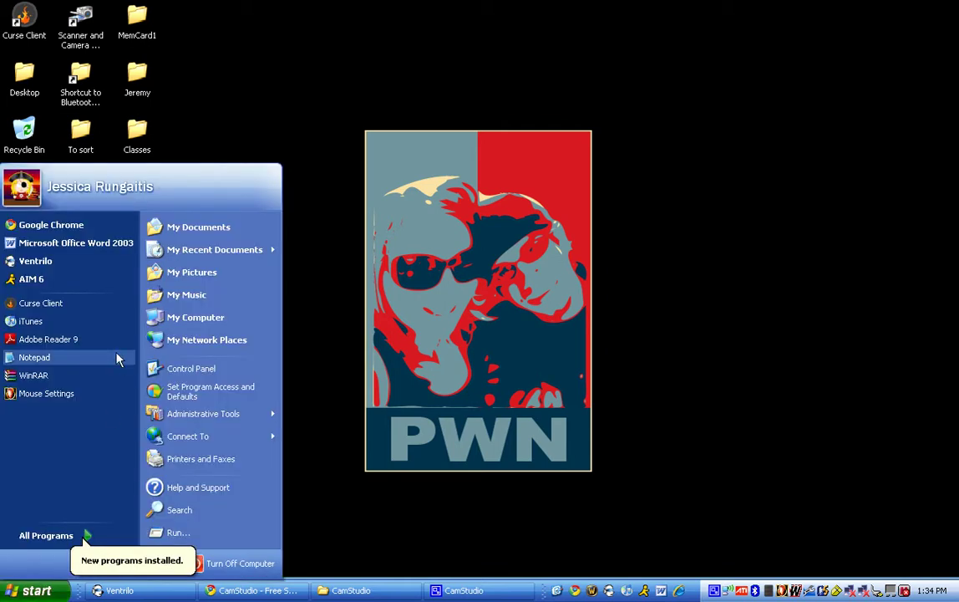
pyautogui.click(97, 537)
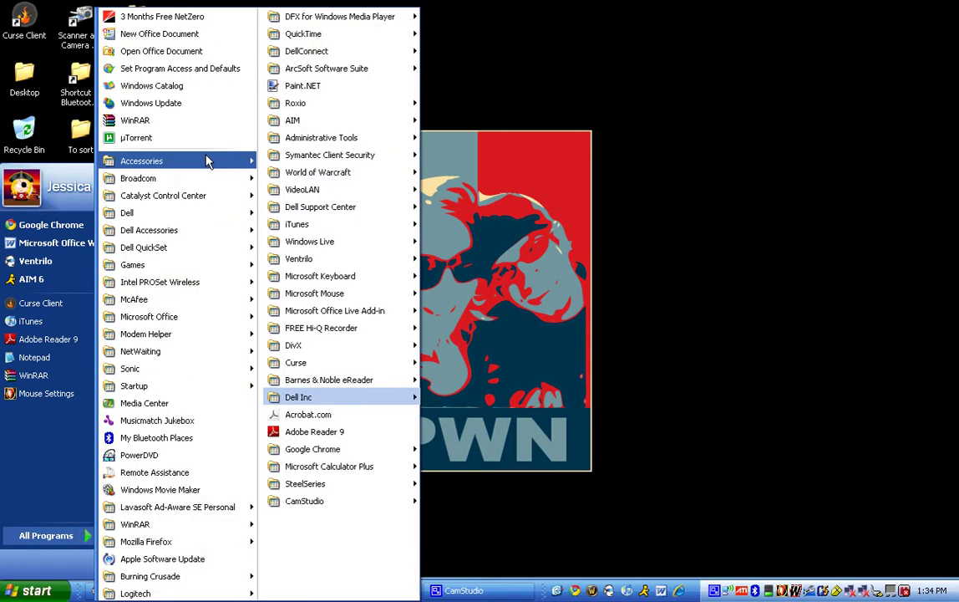
pyautogui.moveTo(205, 159)
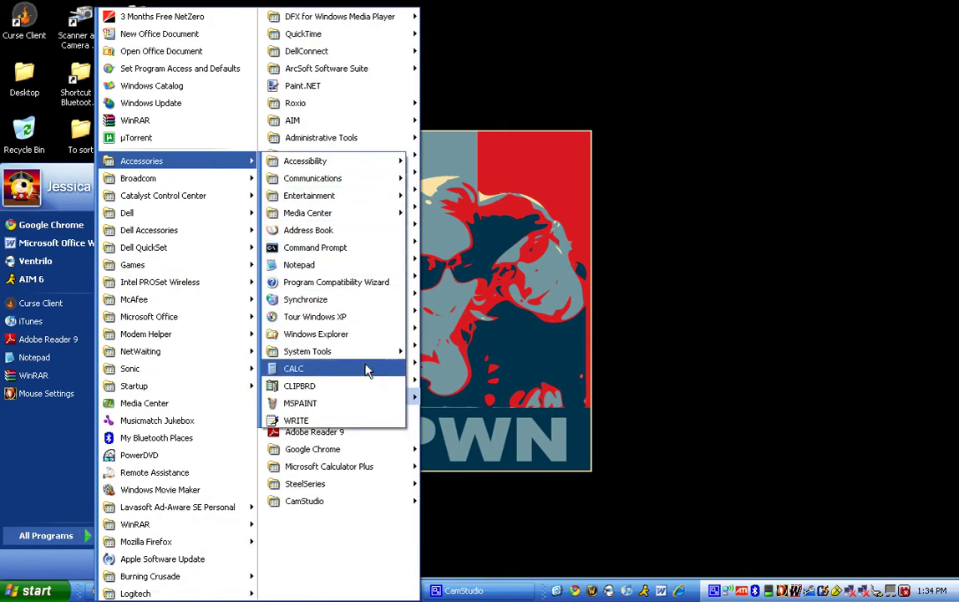
pyautogui.click(355, 405)
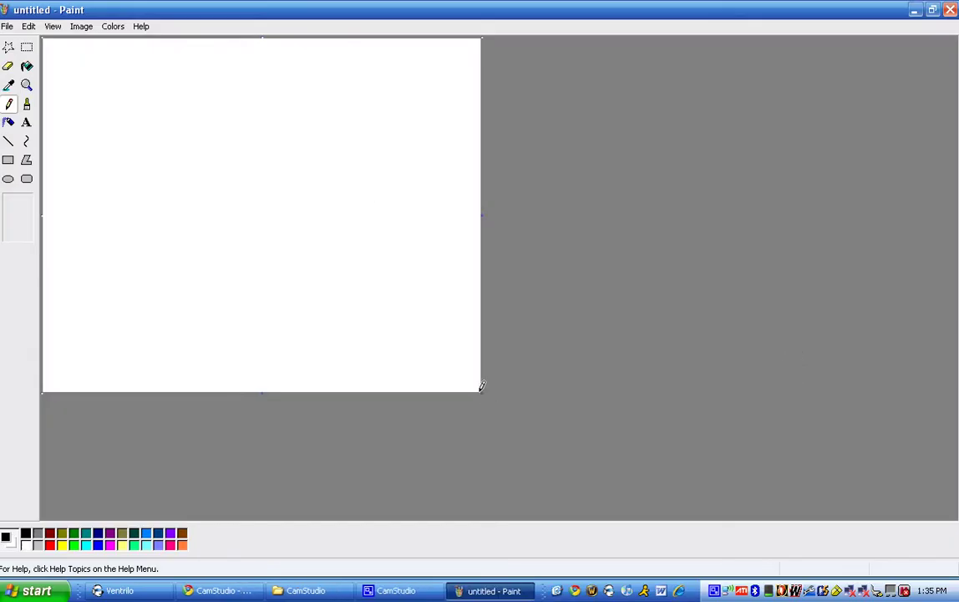
# Enlarge the blank canvas in both directions and paste the desktop screenshot from the clipboard into it.
pyautogui.moveTo(483, 400); pyautogui.dragTo(820, 478)
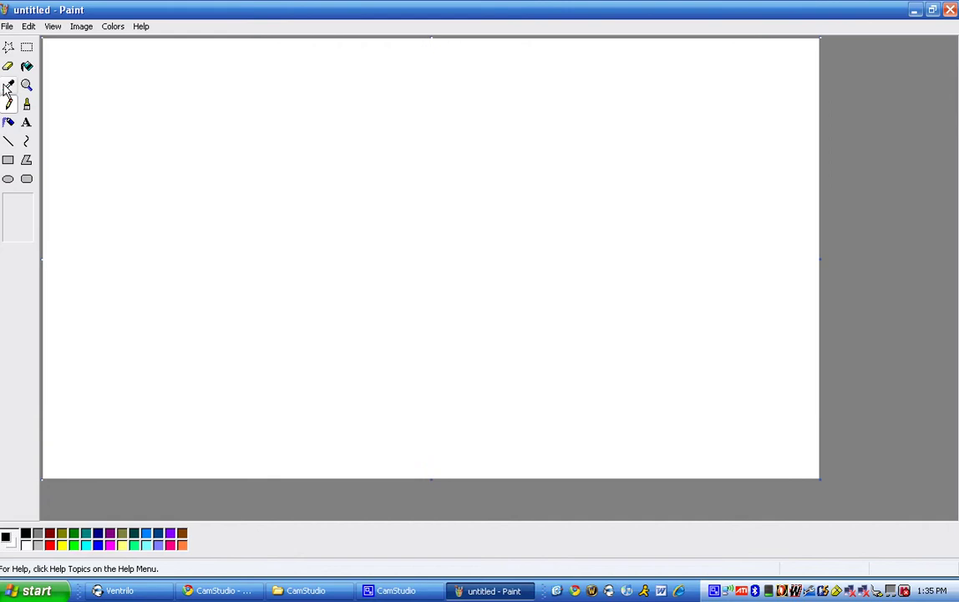
pyautogui.click(28, 47)
pyautogui.rightClick(119, 121)
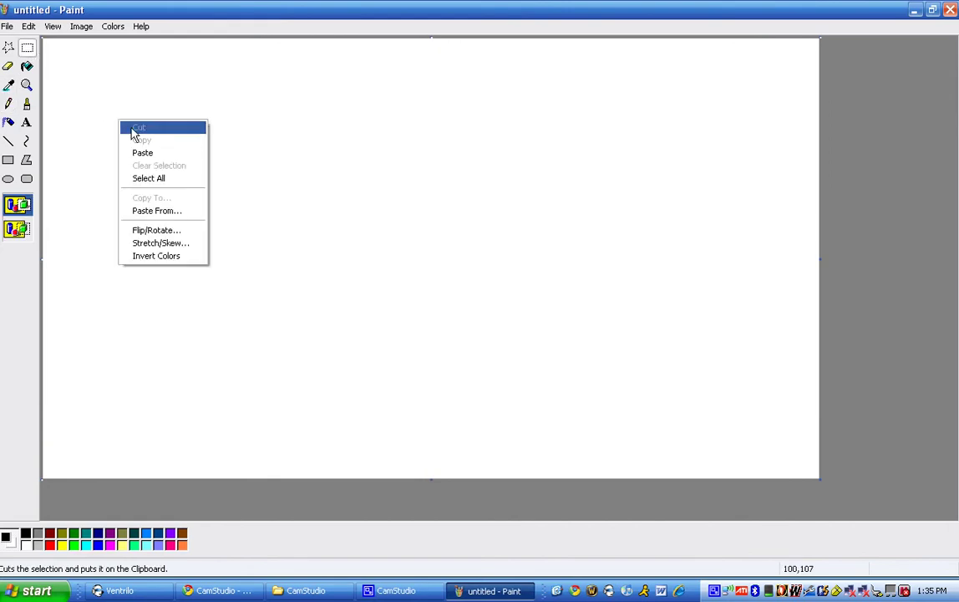
pyautogui.click(163, 155)
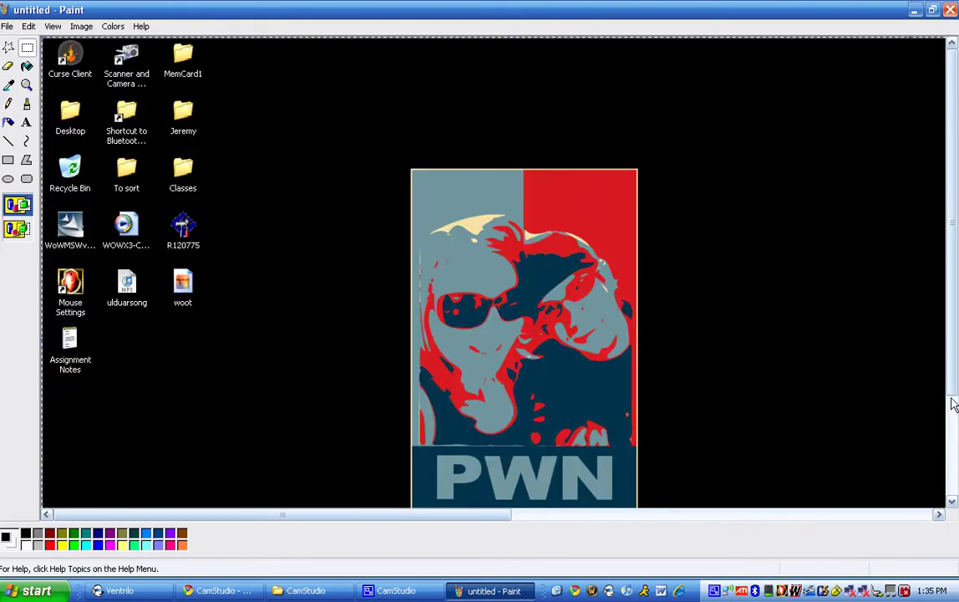
# Crop the canvas width so only the primary monitor's part of the screenshot remains, cutting off the second monitor.
pyautogui.moveTo(951, 376); pyautogui.dragTo(951, 444)
pyautogui.scroll(-1, 548, 512)
pyautogui.moveTo(458, 522); pyautogui.dragTo(854, 526)
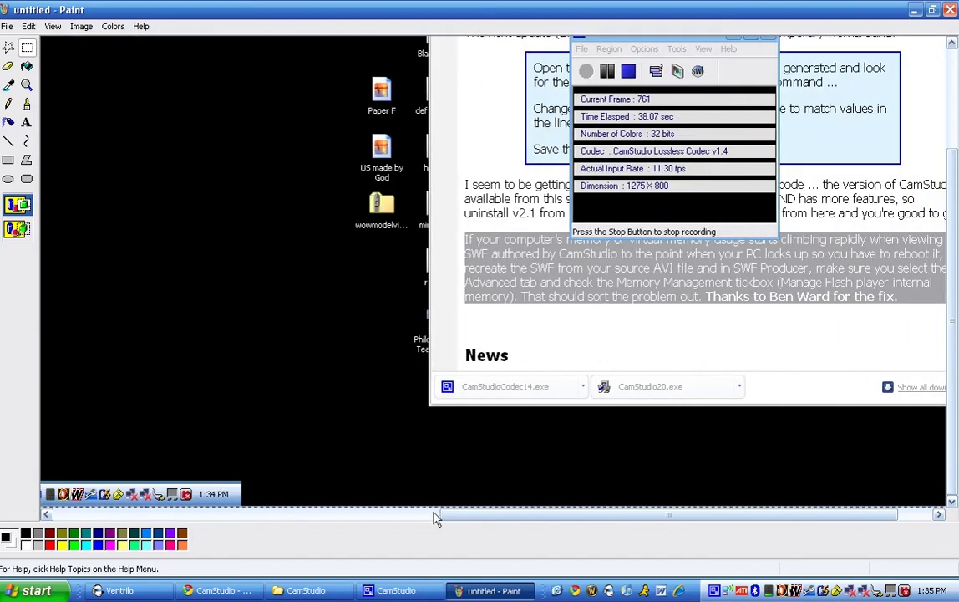
pyautogui.moveTo(880, 517); pyautogui.dragTo(916, 517)
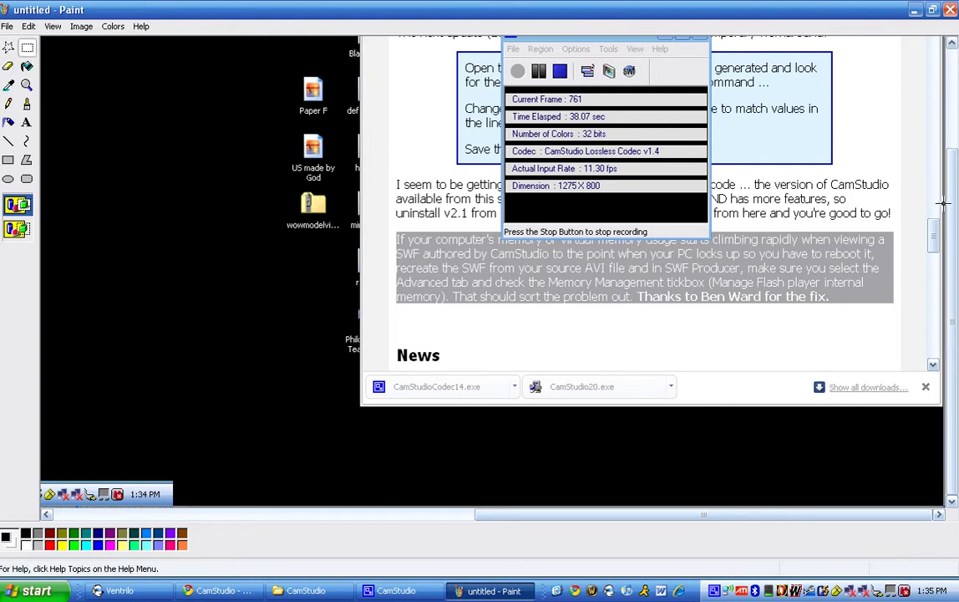
pyautogui.moveTo(946, 205); pyautogui.dragTo(155, 187)
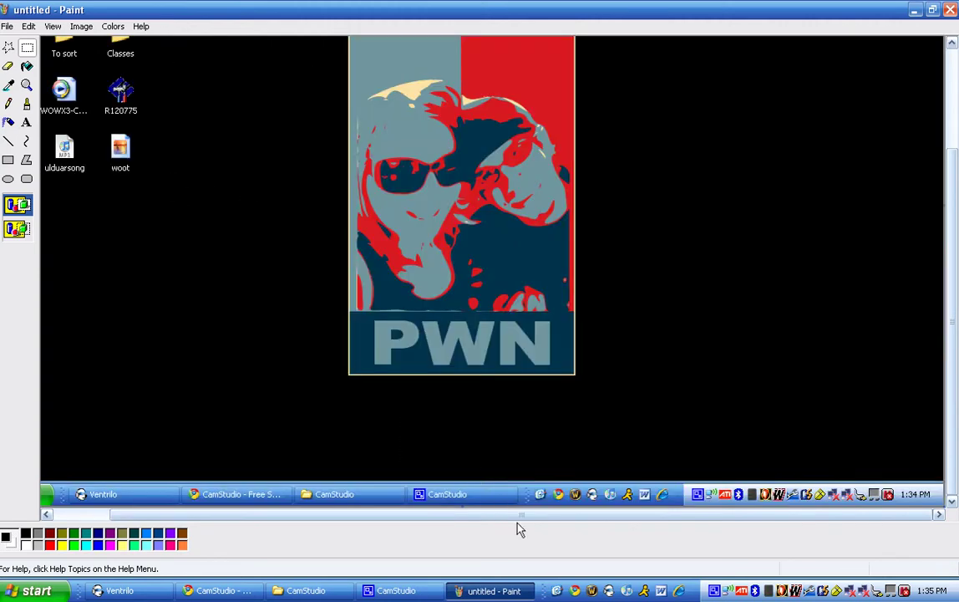
pyautogui.moveTo(517, 515); pyautogui.dragTo(435, 515)
pyautogui.scroll(3, 489, 337)
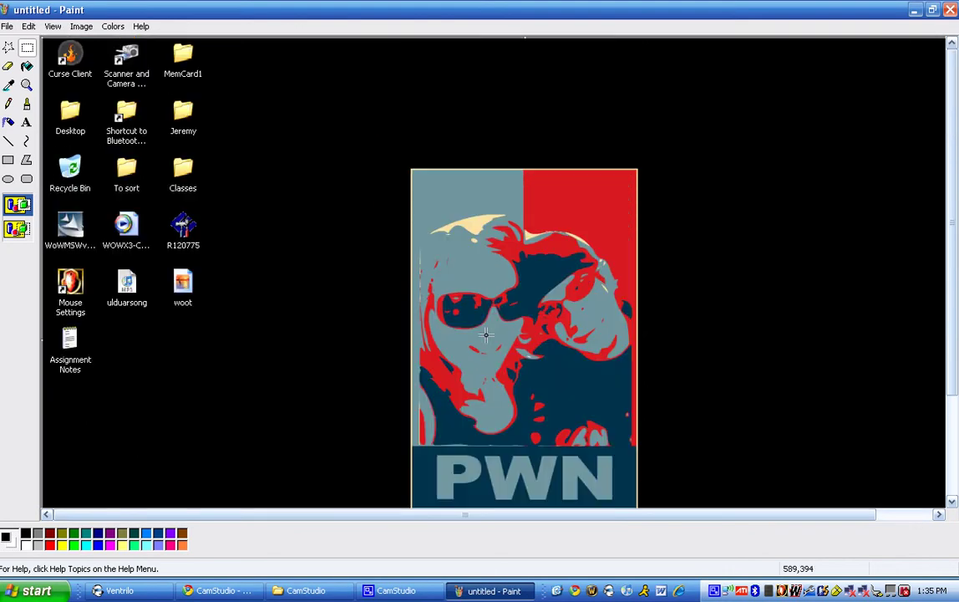
# Save the cropped screenshot to the Desktop as a 24-bit bitmap named "Desktop Image" and close Paint.
pyautogui.click(8, 26)
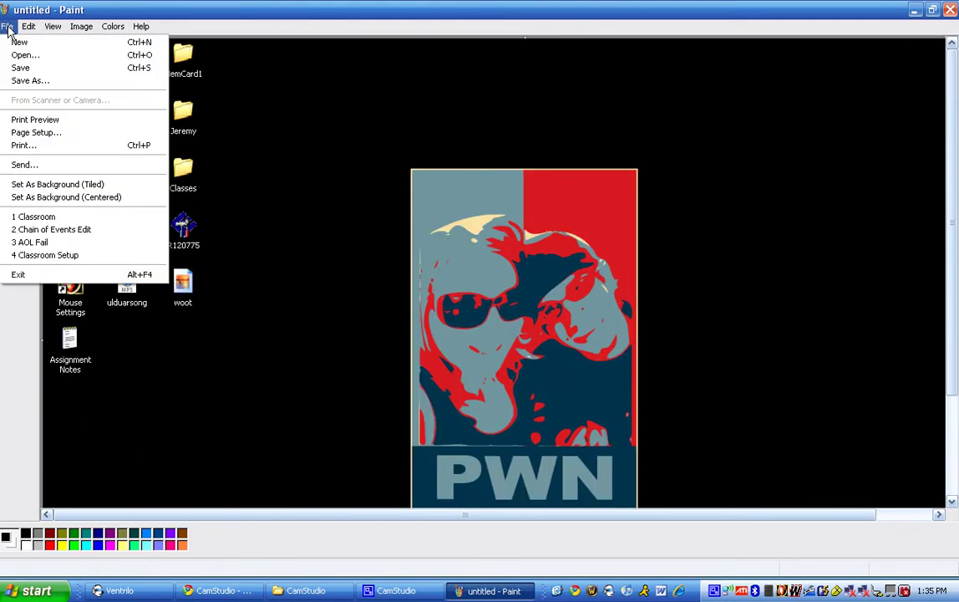
pyautogui.click(34, 70)
pyautogui.click(37, 163)
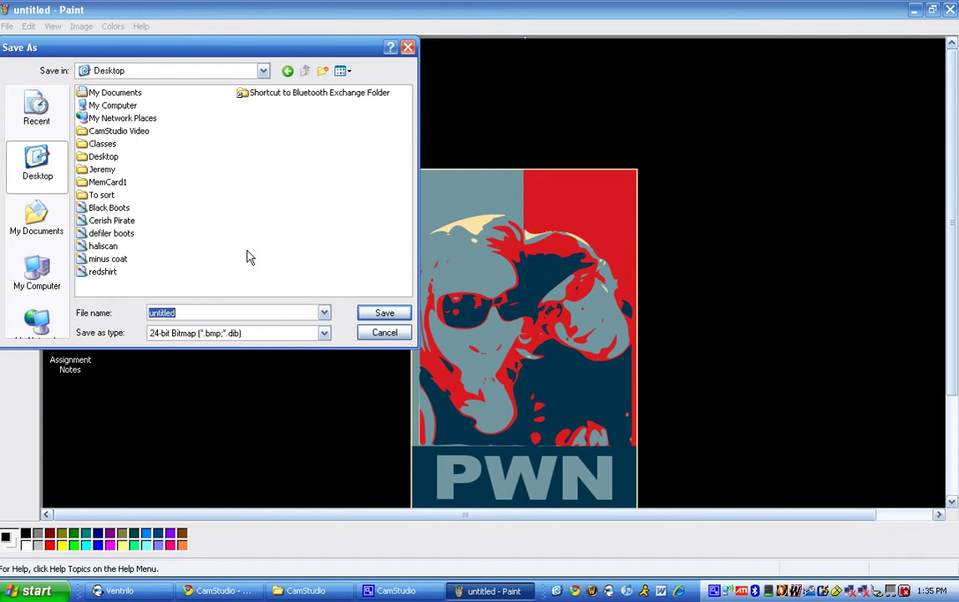
pyautogui.write('Desktop Image')
pyautogui.press('Return')
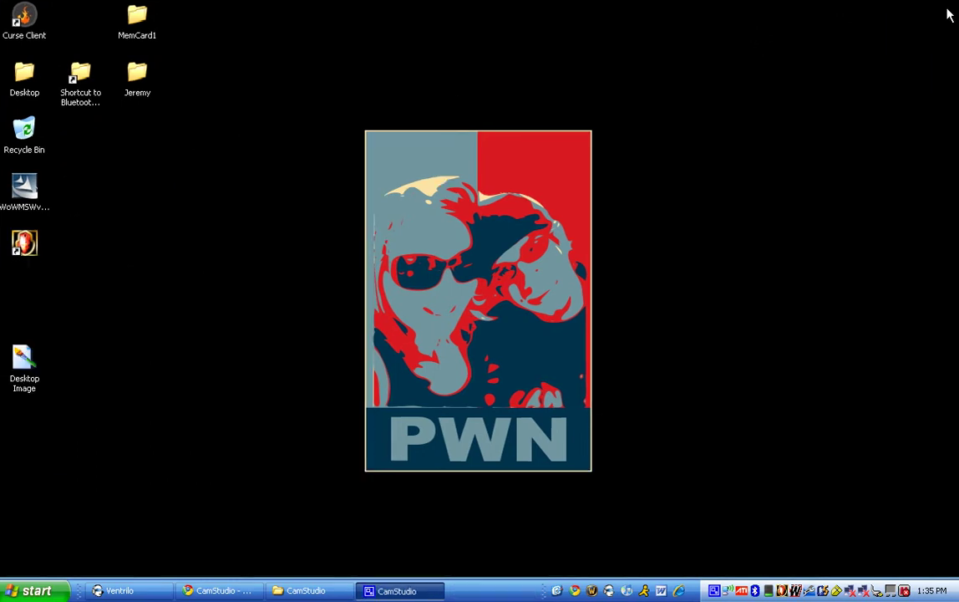
pyautogui.click(948, 10)
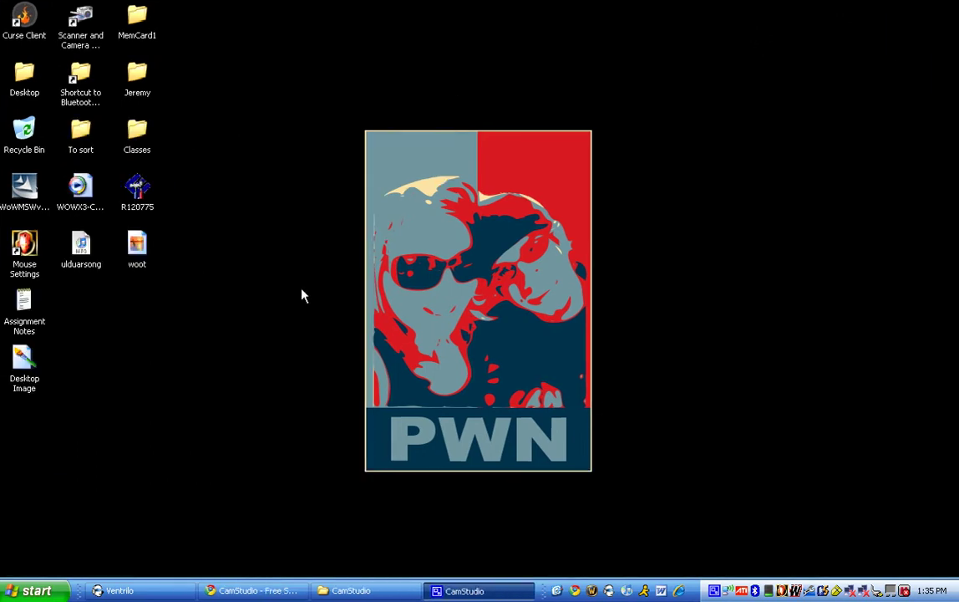
# Open the Desktop Image file in the picture viewer and set it as the desktop background.
pyautogui.click(27, 362)
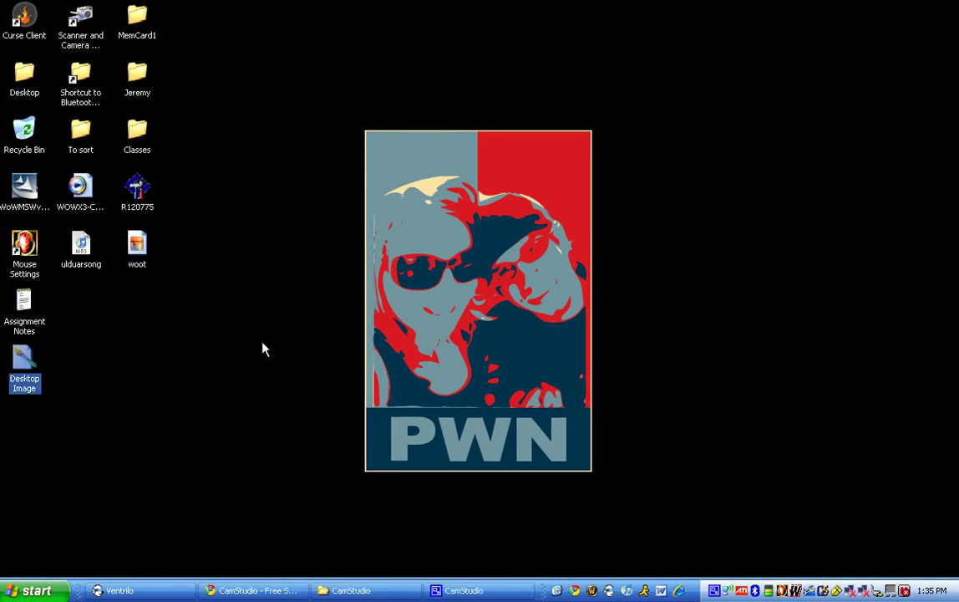
pyautogui.press('Return')
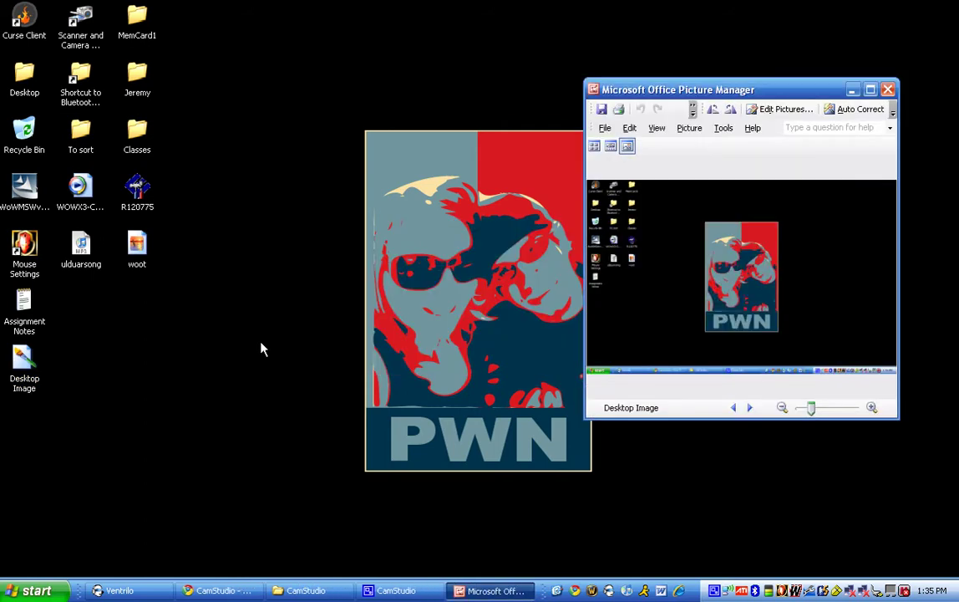
pyautogui.rightClick(762, 266)
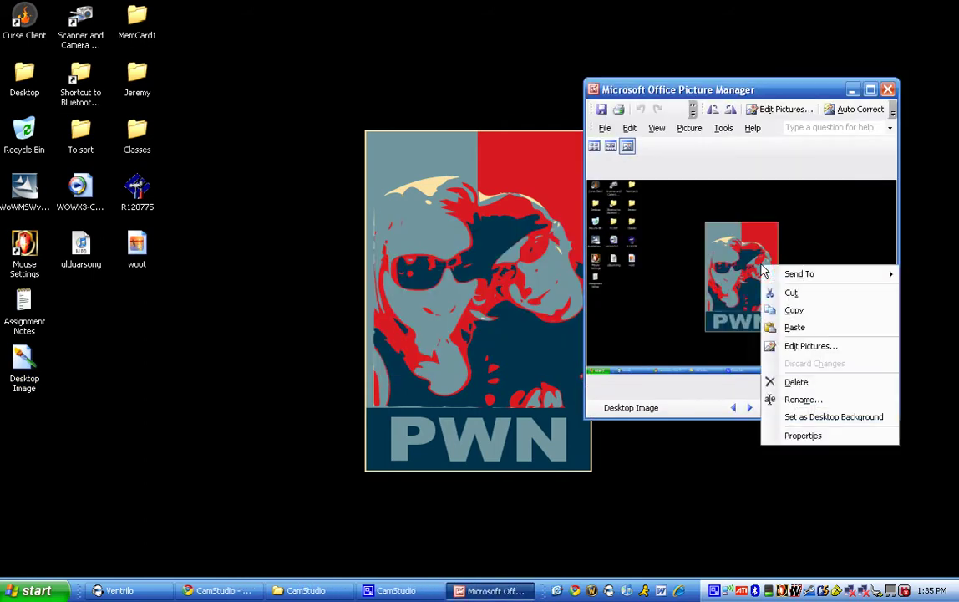
pyautogui.click(865, 417)
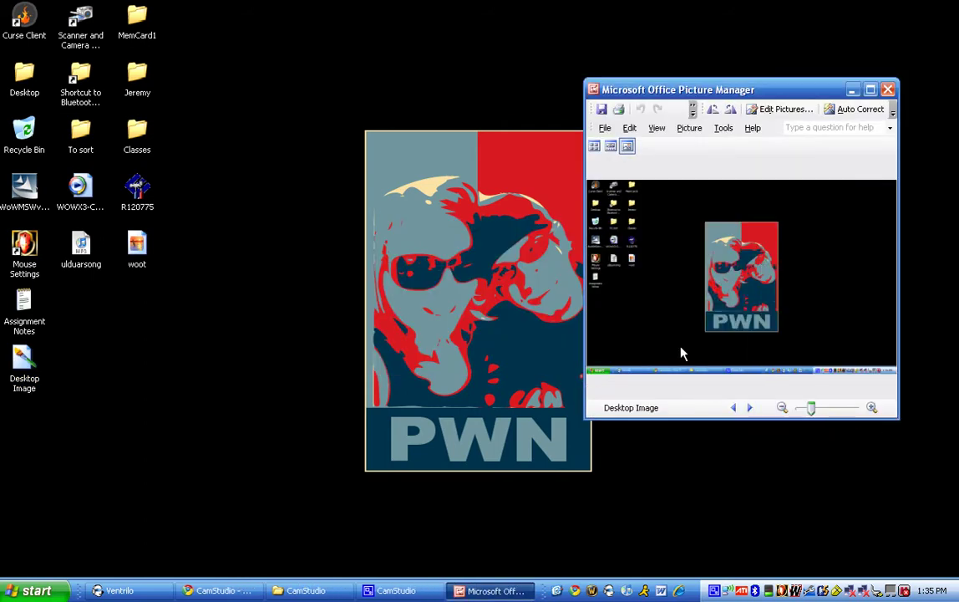
# Set the position of the Desktop Image background to Stretch in the display properties and apply it.
pyautogui.rightClick(369, 155)
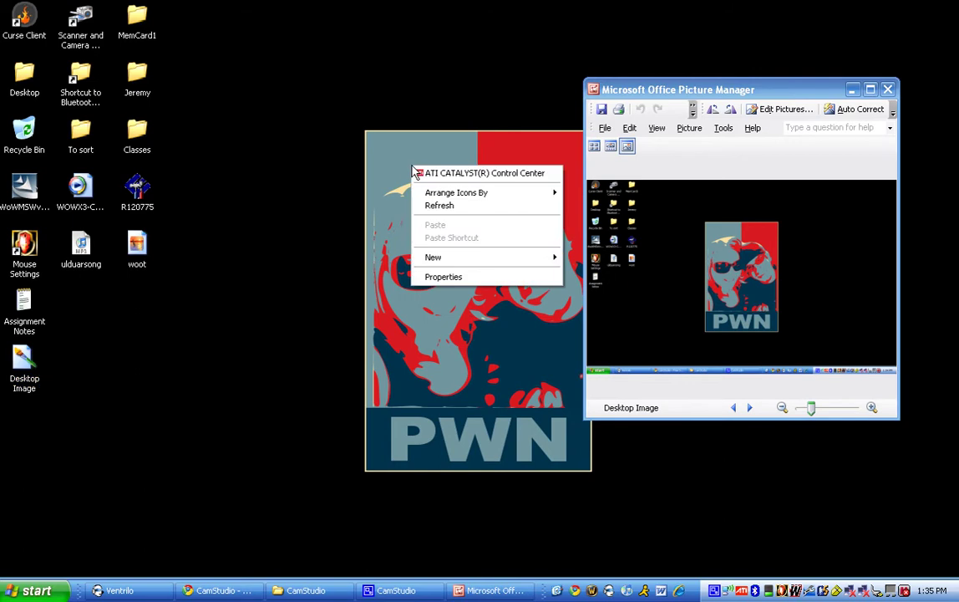
pyautogui.click(479, 278)
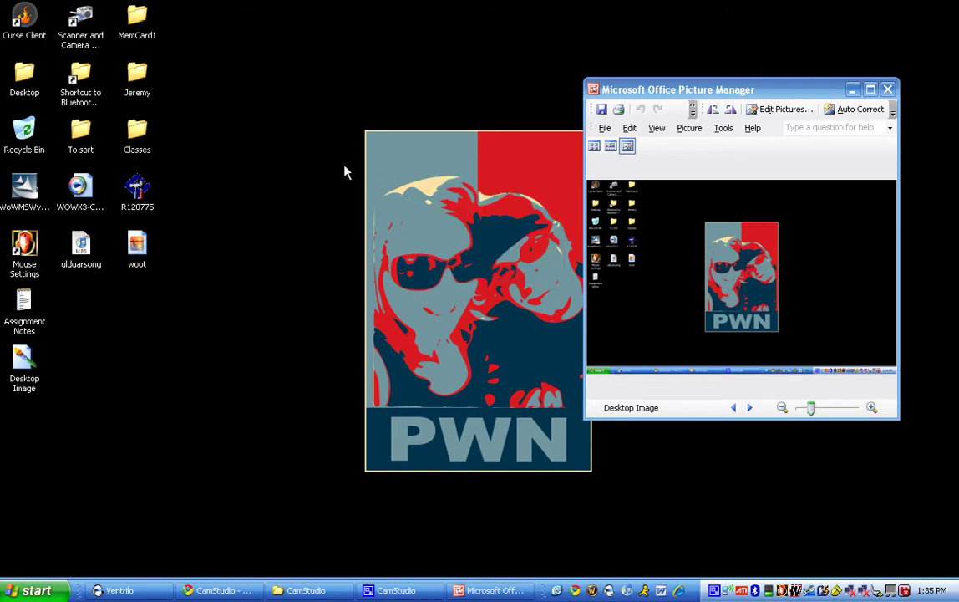
pyautogui.click(83, 60)
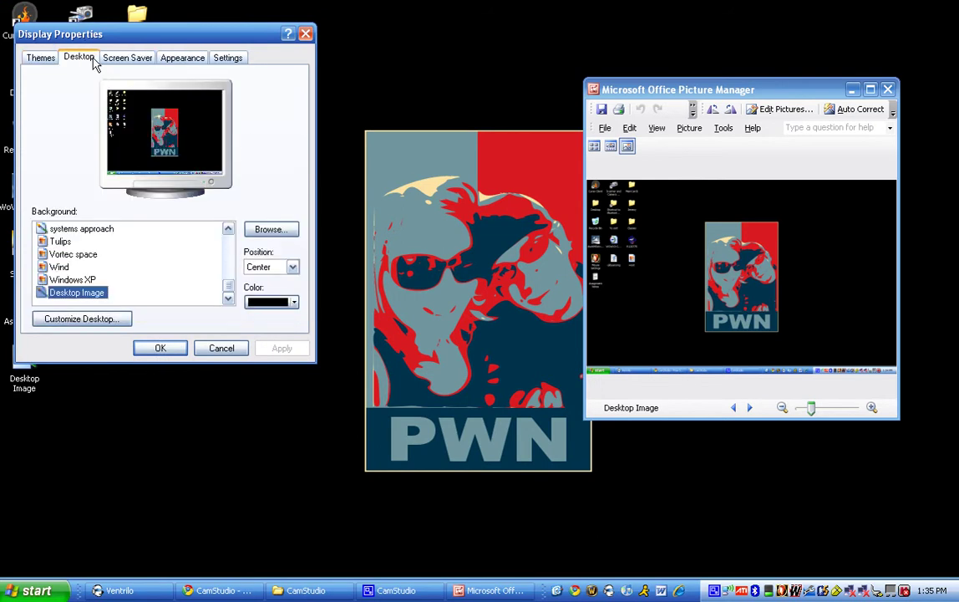
pyautogui.click(293, 267)
pyautogui.click(284, 300)
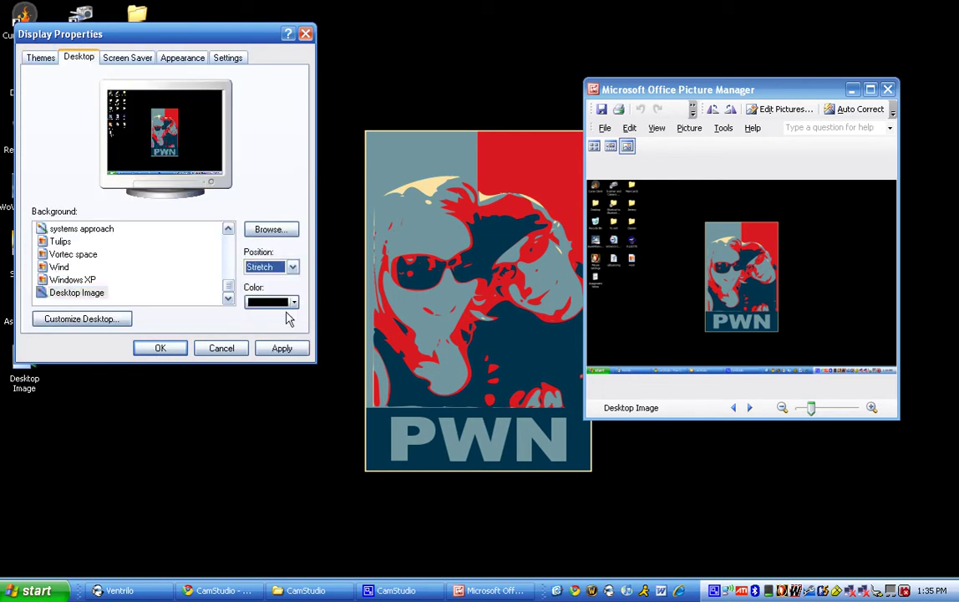
pyautogui.click(162, 348)
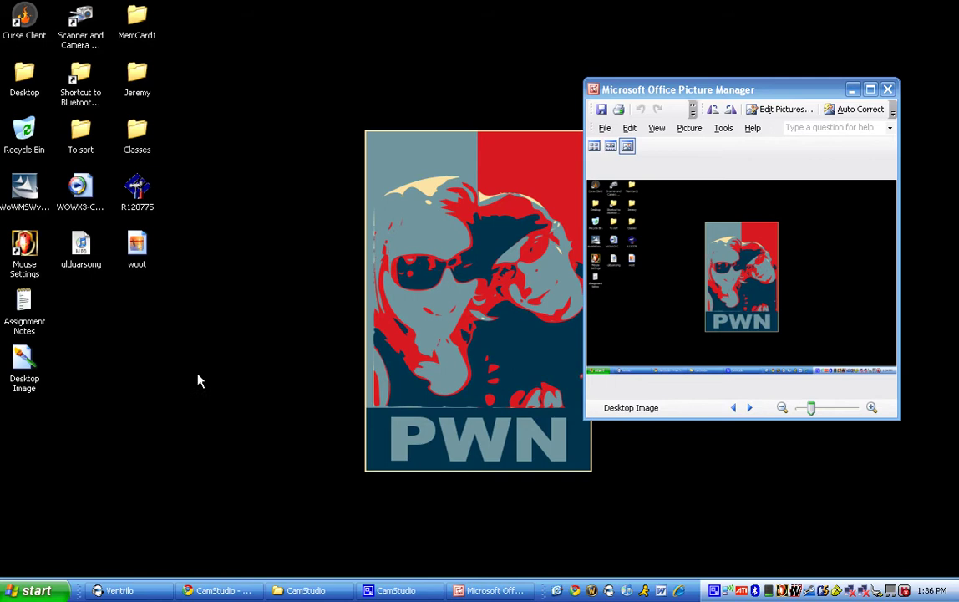
# Move all real desktop icons, including Desktop Image, off the primary screen onto the second monitor and close the picture viewer.
pyautogui.moveTo(313, 440); pyautogui.dragTo(958, 193)
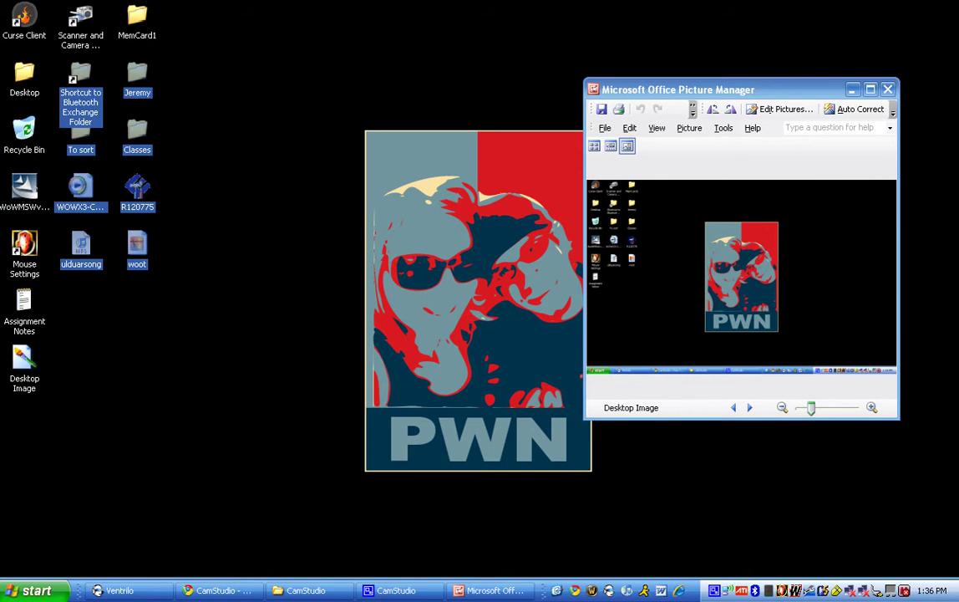
pyautogui.click(924, 189)
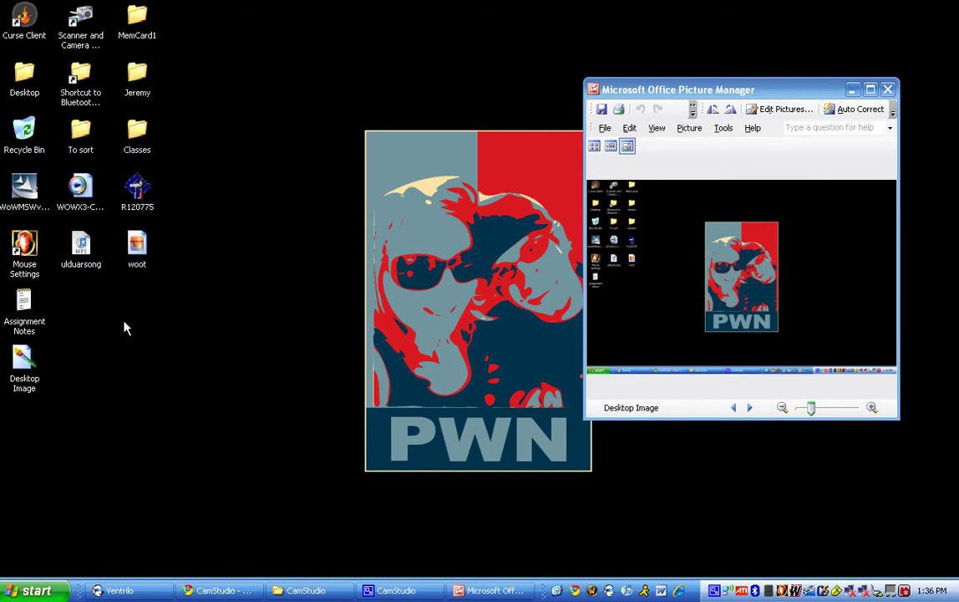
pyautogui.moveTo(277, 404); pyautogui.dragTo(22, 8)
pyautogui.moveTo(17, 12); pyautogui.dragTo(955, 473)
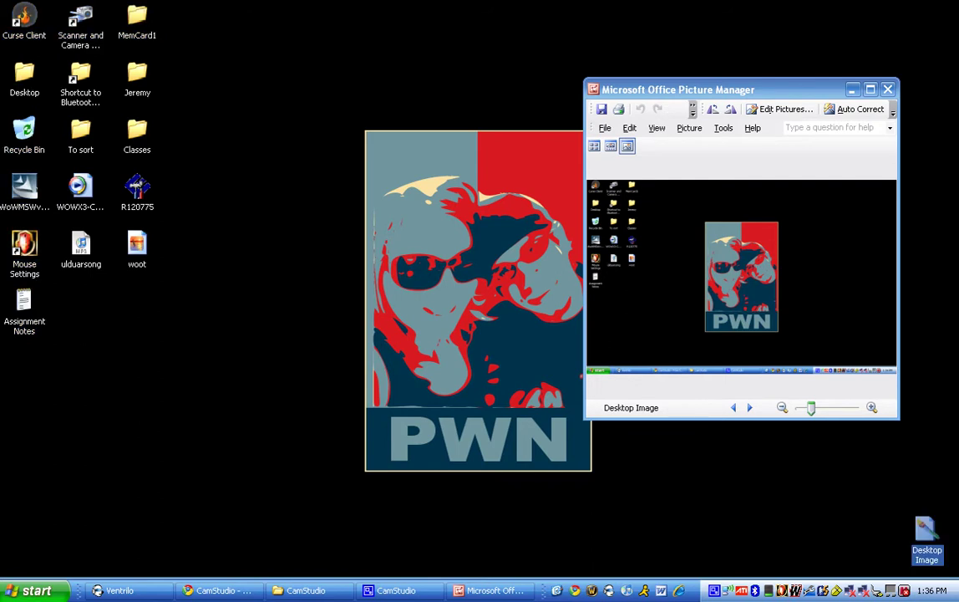
pyautogui.click(840, 480)
pyautogui.click(921, 535)
pyautogui.moveTo(921, 535); pyautogui.dragTo(667, 309)
pyautogui.moveTo(750, 87); pyautogui.dragTo(617, 87)
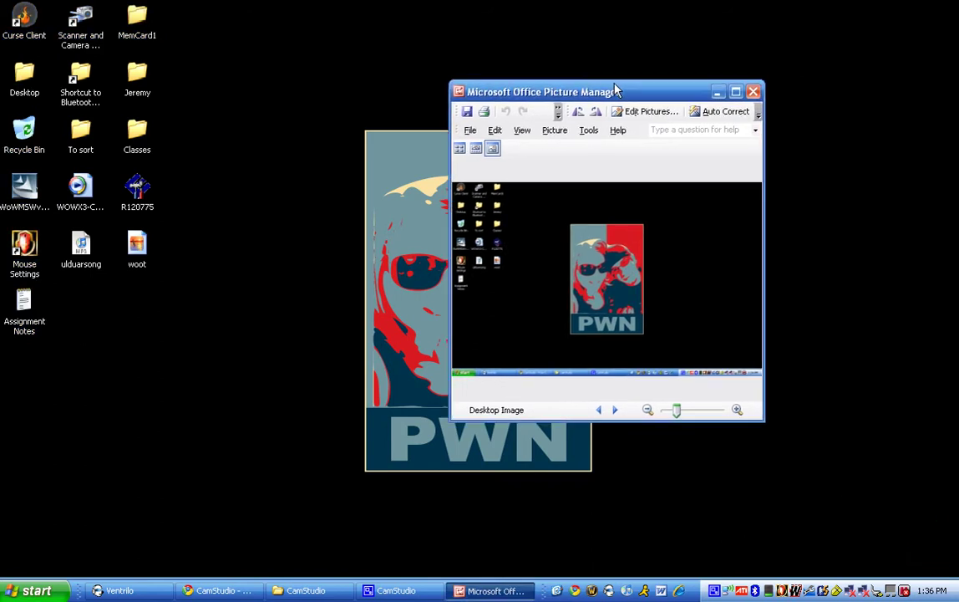
pyautogui.click(754, 90)
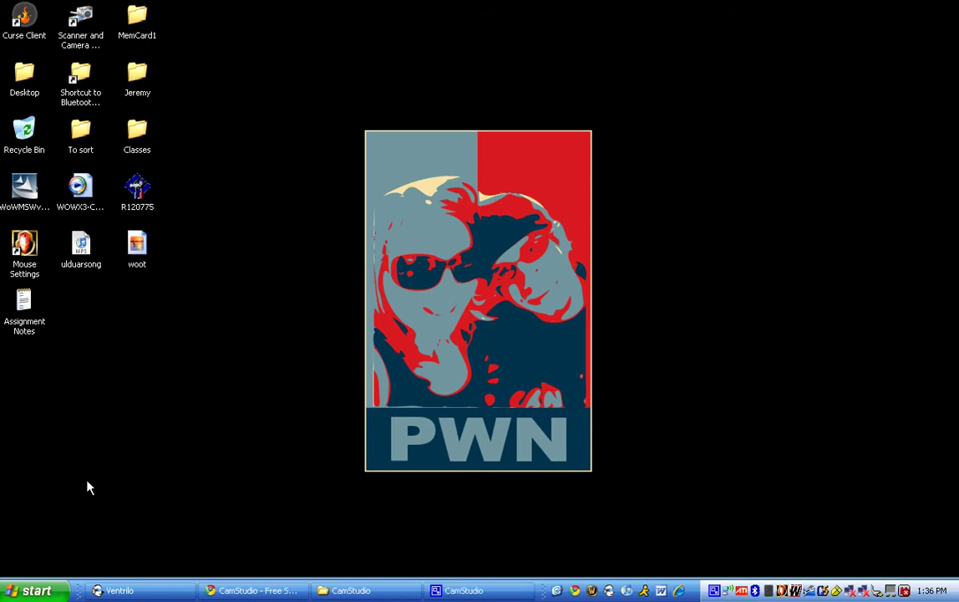
# Turn on the auto-hide option for the taskbar in the Taskbar and Start Menu Properties.
pyautogui.click(27, 590)
pyautogui.click(27, 590)
pyautogui.rightClick(541, 585)
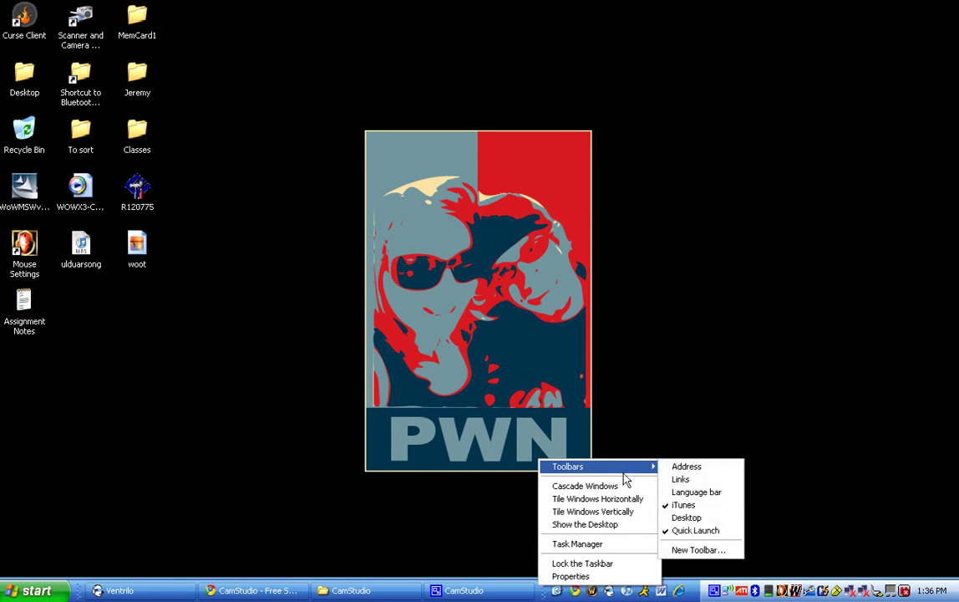
pyautogui.click(575, 575)
pyautogui.click(55, 355)
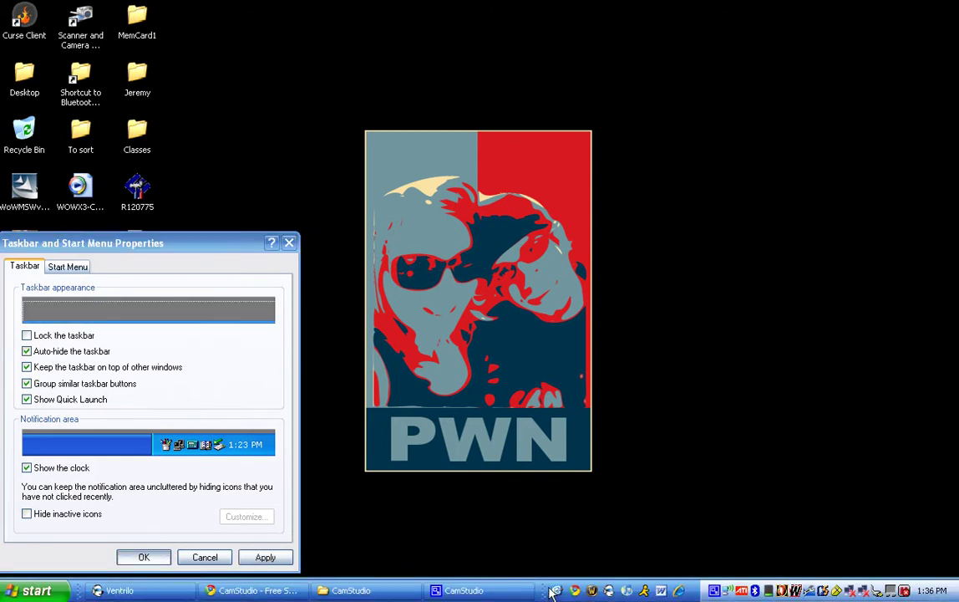
# Move the Show Desktop shortcut out of Quick Launch onto the desktop and delete it.
pyautogui.moveTo(552, 592); pyautogui.dragTo(718, 182)
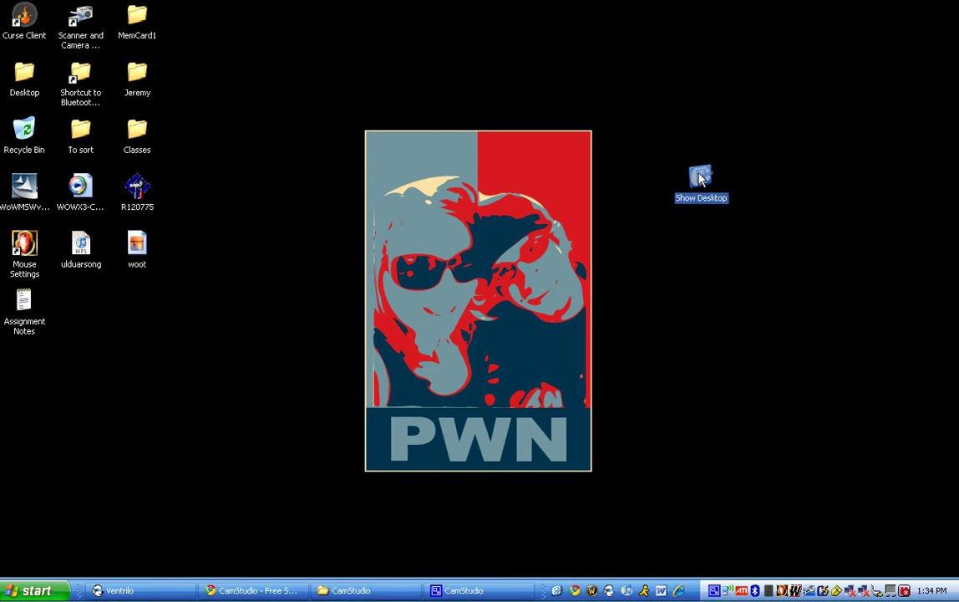
pyautogui.rightClick(701, 174)
pyautogui.click(658, 163)
pyautogui.moveTo(707, 175); pyautogui.dragTo(541, 558)
pyautogui.rightClick(539, 550)
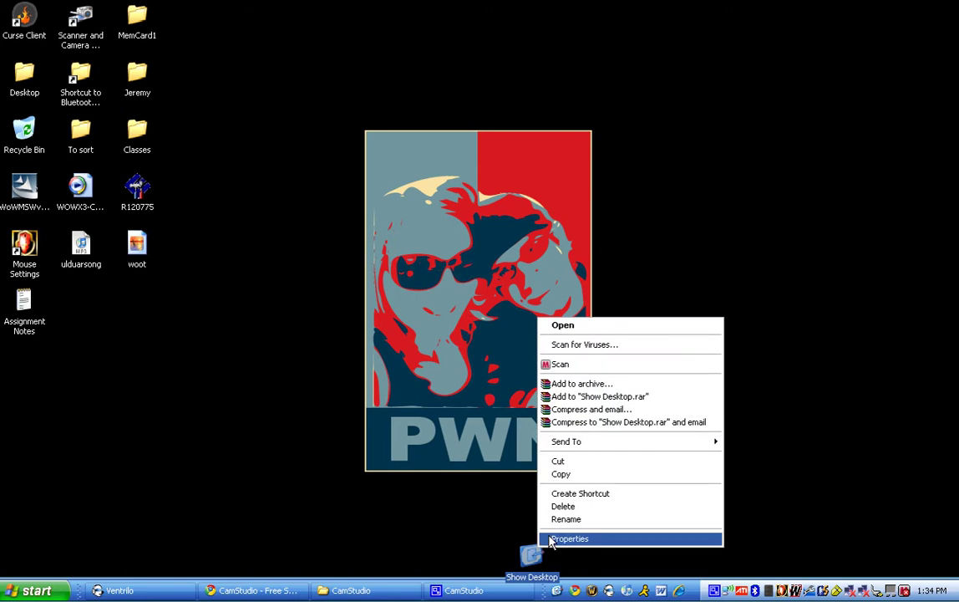
pyautogui.click(563, 506)
pyautogui.click(548, 326)
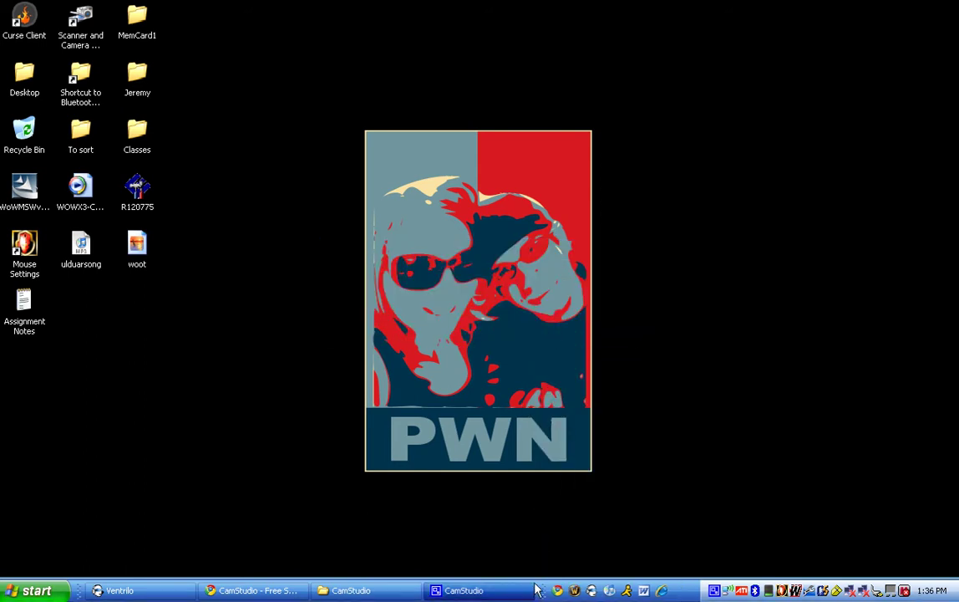
# Close the CamStudio folder window and move the auto-hiding taskbar to the right edge of the desktop.
pyautogui.rightClick(385, 591)
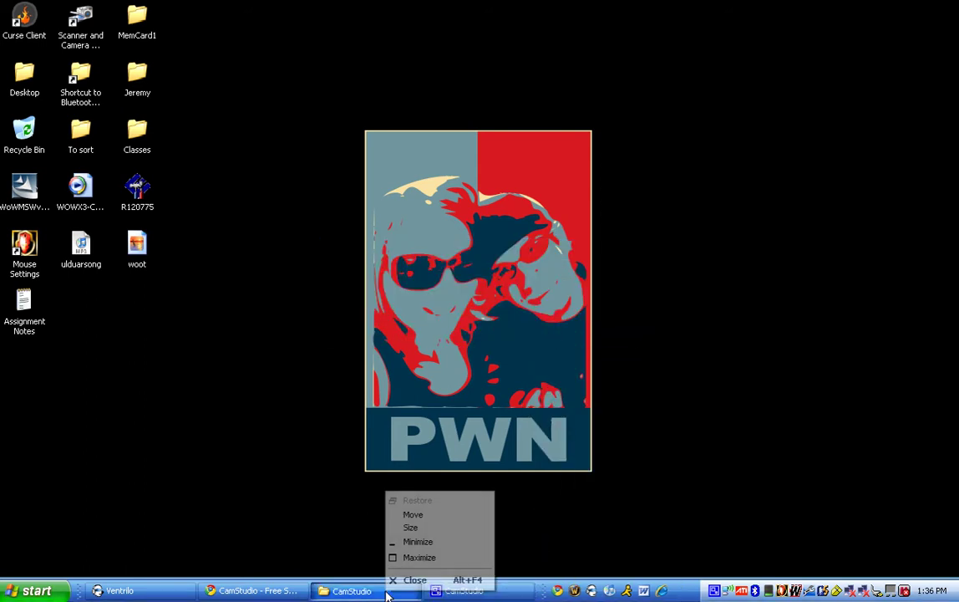
pyautogui.click(404, 579)
pyautogui.moveTo(462, 598); pyautogui.dragTo(746, 43)
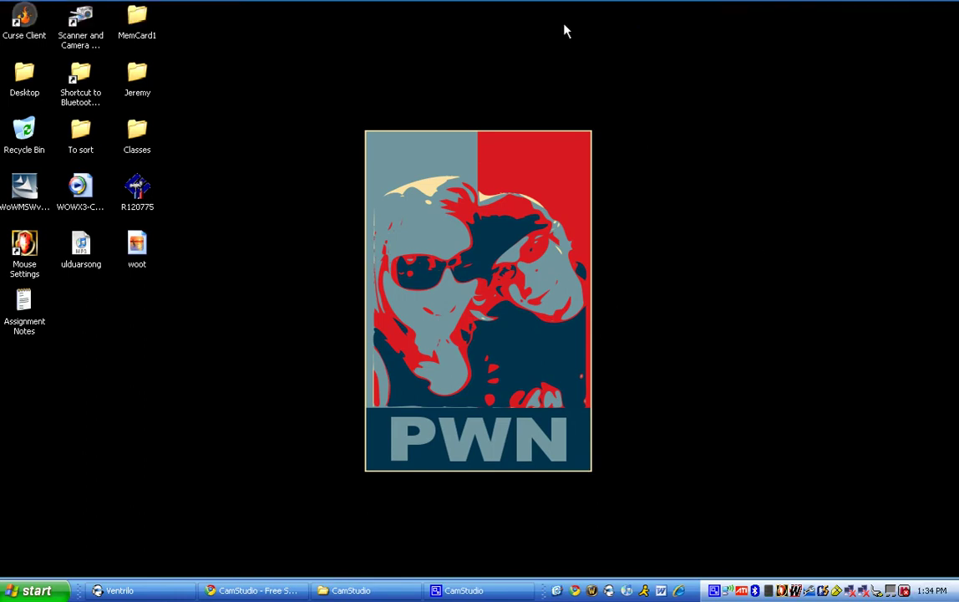
pyautogui.moveTo(502, 10); pyautogui.dragTo(917, 205)
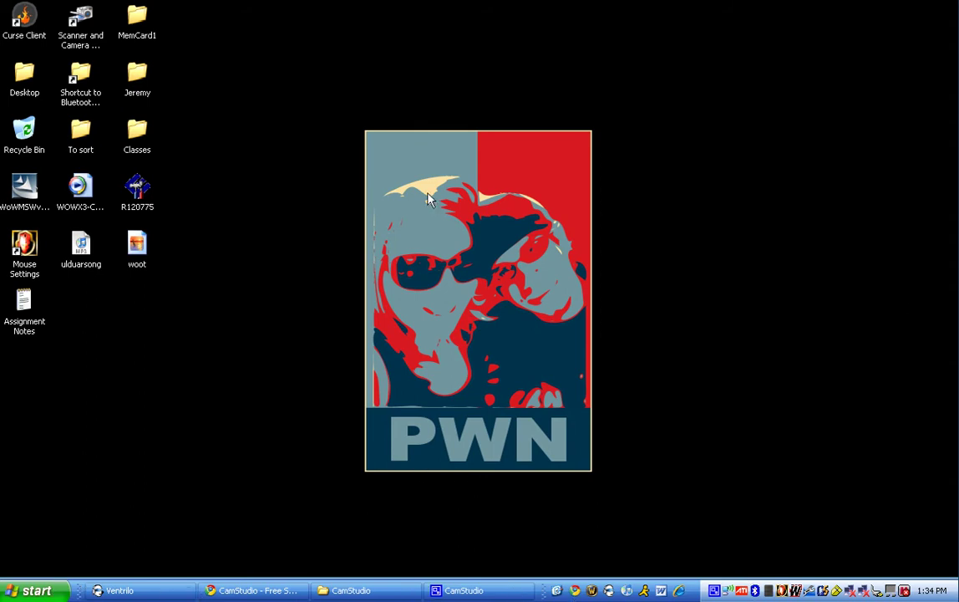
# Place the real Desktop folder icon over its fake copy in the wallpaper, in the first icon column.
pyautogui.moveTo(301, 140); pyautogui.dragTo(301, 141)
pyautogui.moveTo(88, 78); pyautogui.dragTo(22, 76)
pyautogui.click(299, 131)
pyautogui.click(24, 71)
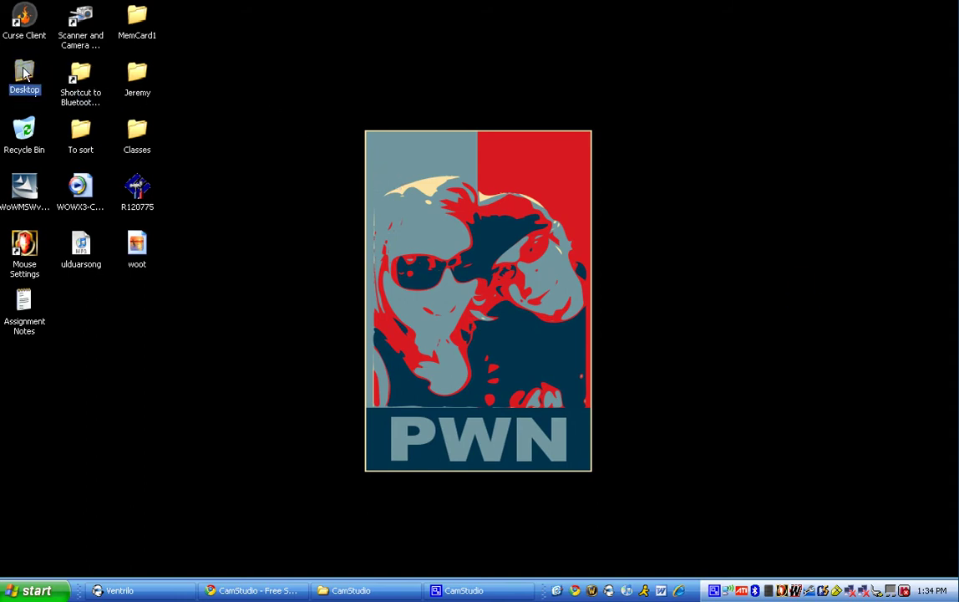
# Switch the Desktop Image background's position to Tile, choose a position again, and accept the display properties.
pyautogui.rightClick(514, 175)
pyautogui.click(591, 316)
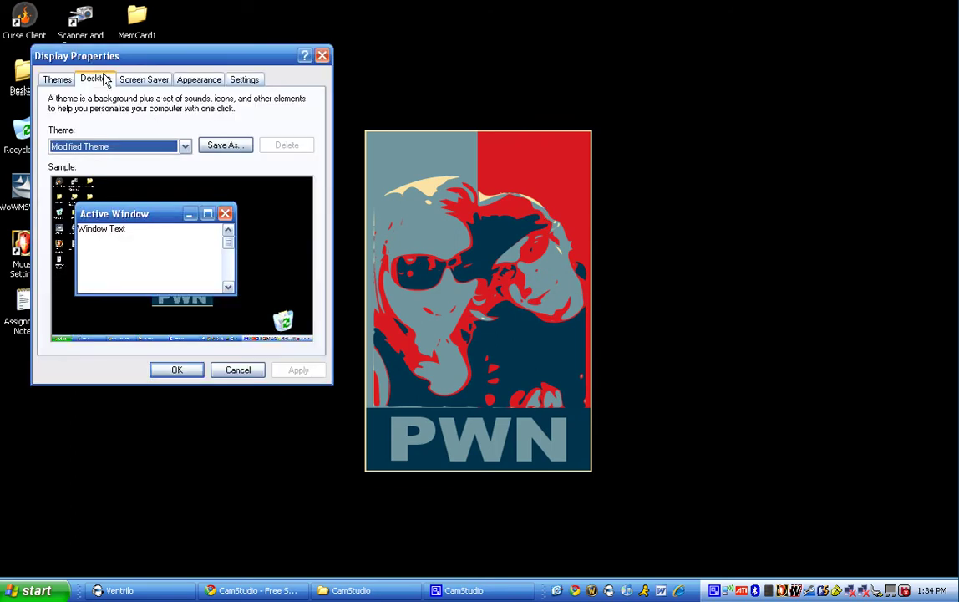
pyautogui.click(96, 78)
pyautogui.click(308, 288)
pyautogui.click(288, 299)
pyautogui.click(309, 288)
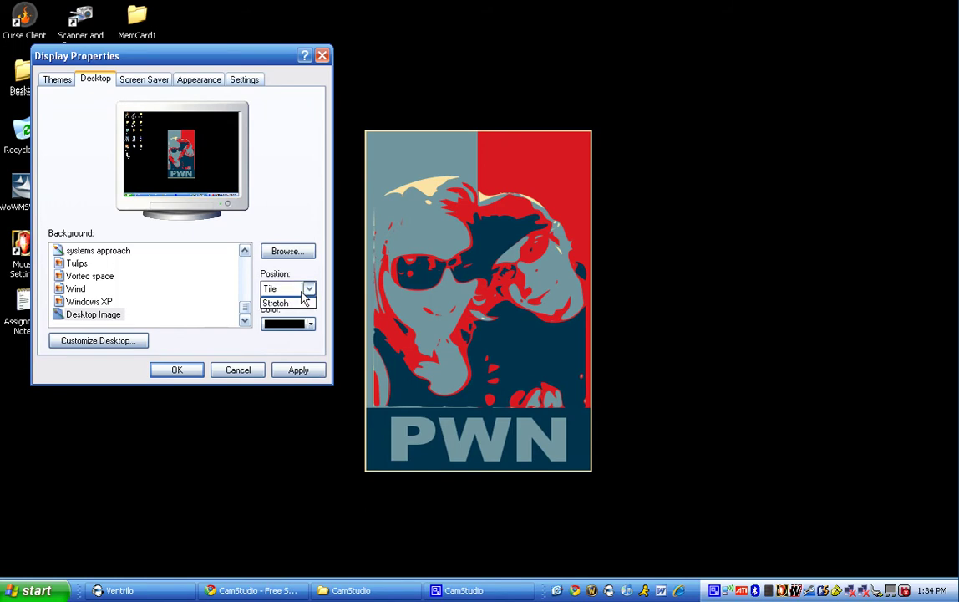
pyautogui.click(288, 299)
pyautogui.click(185, 369)
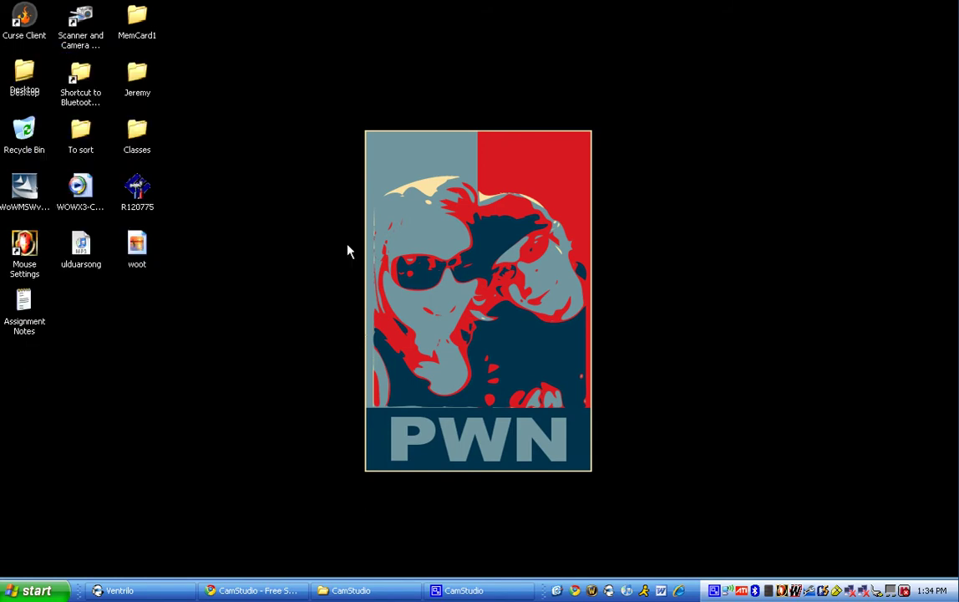
# Check the desktop's icon arrangement options and nudge the real Desktop folder icon into line with its fake copy in the wallpaper.
pyautogui.click(23, 84)
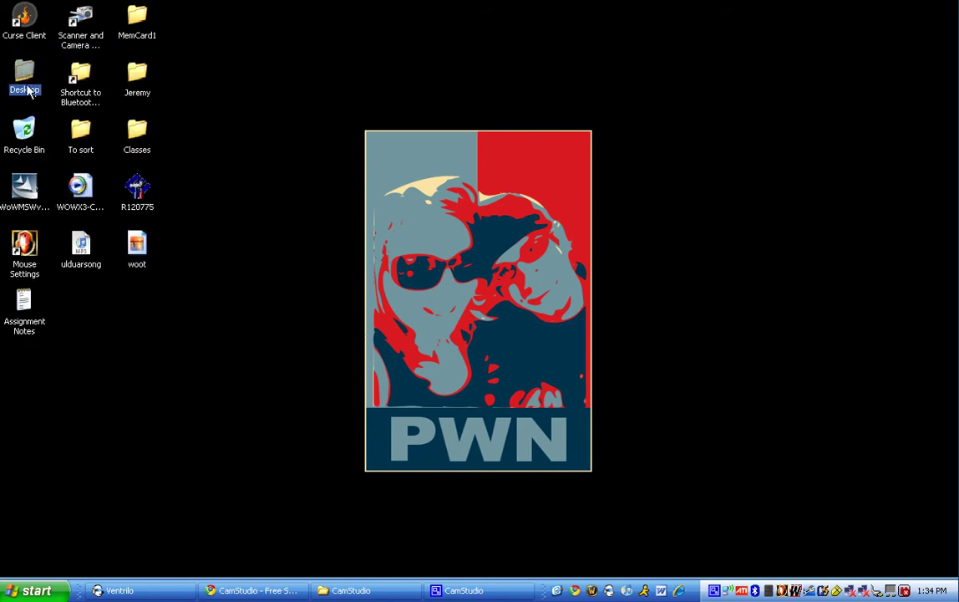
pyautogui.rightClick(238, 91)
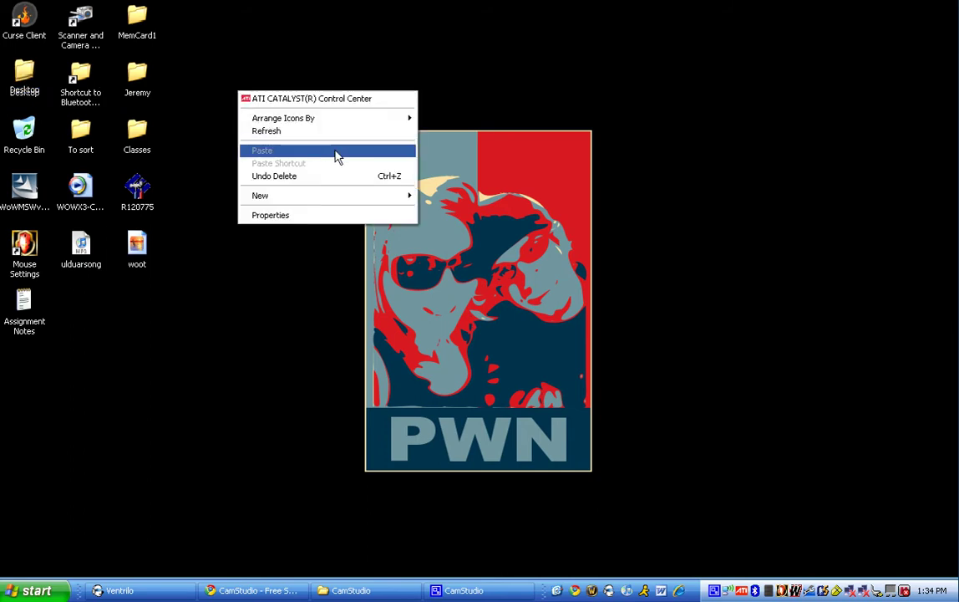
pyautogui.moveTo(359, 122)
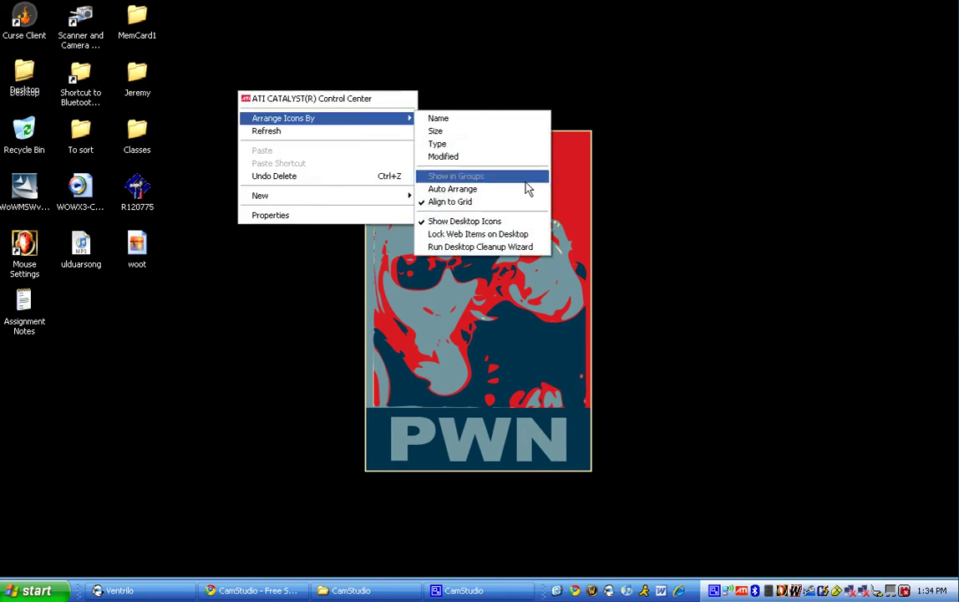
pyautogui.click(26, 72)
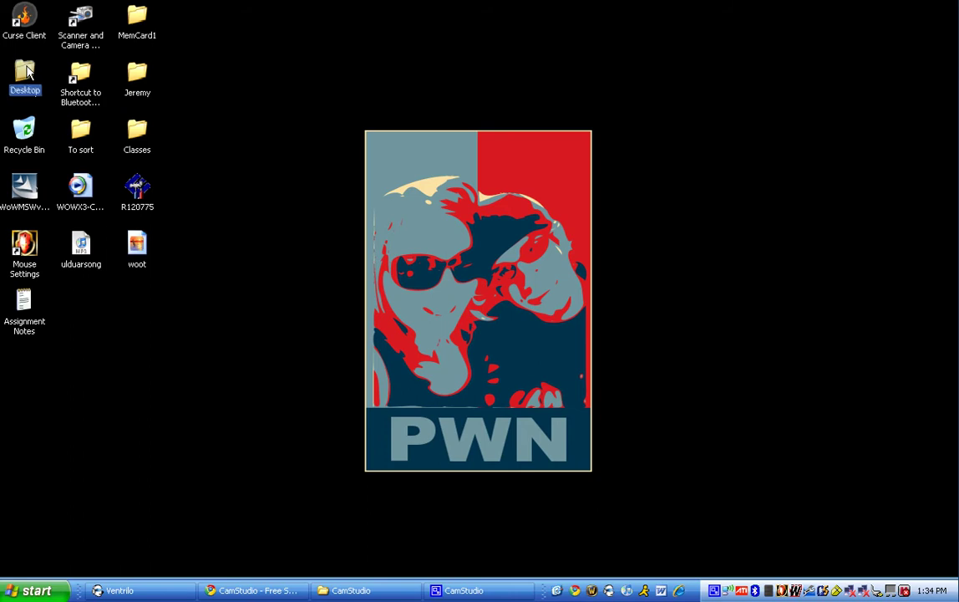
pyautogui.click(248, 95)
pyautogui.moveTo(33, 68); pyautogui.dragTo(30, 68)
pyautogui.click(287, 79)
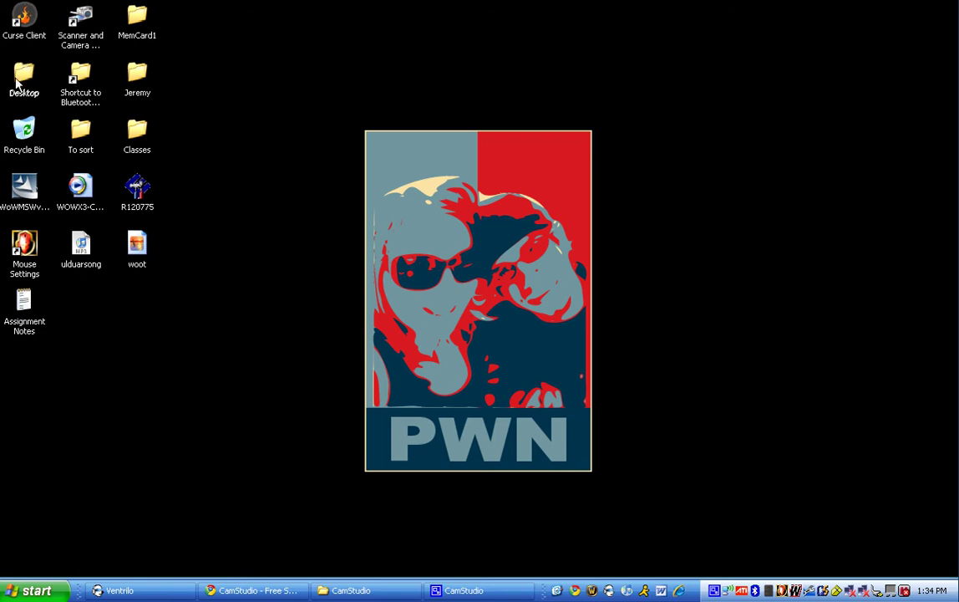
pyautogui.moveTo(22, 73)
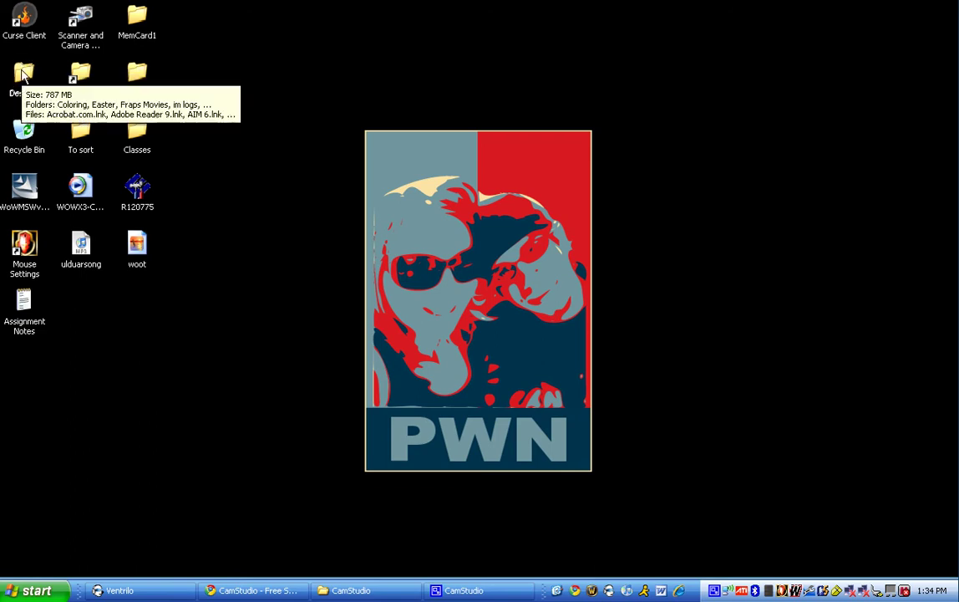
pyautogui.moveTo(23, 76)
pyautogui.mouseDown()
pyautogui.moveTo(222, 87)
pyautogui.moveTo(16, 70)
pyautogui.mouseUp()
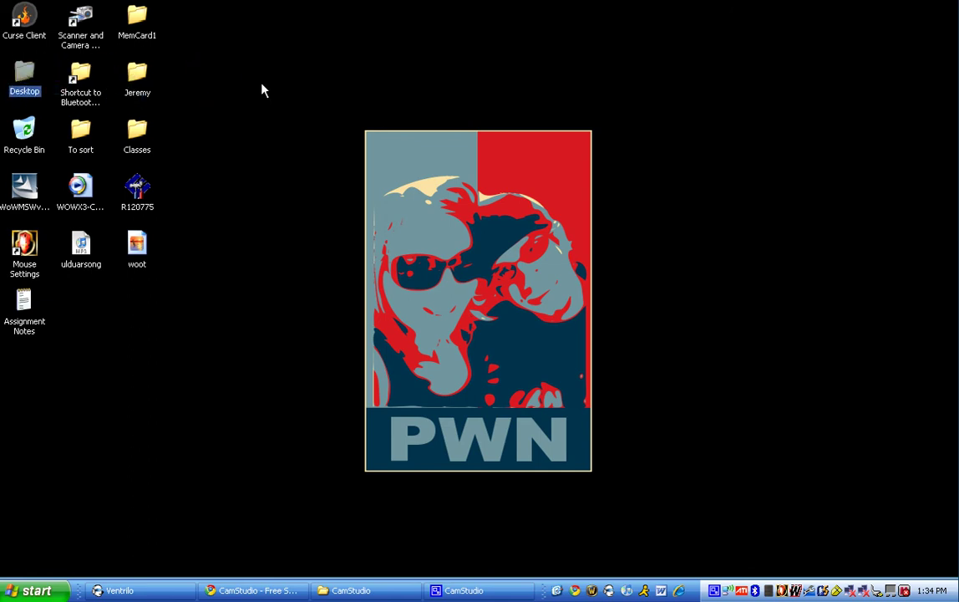
pyautogui.click(262, 90)
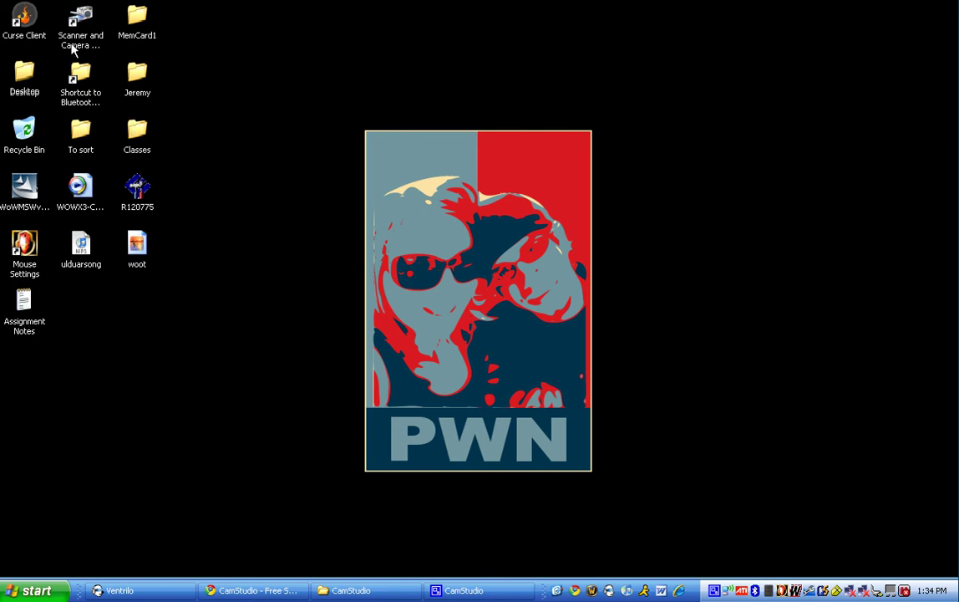